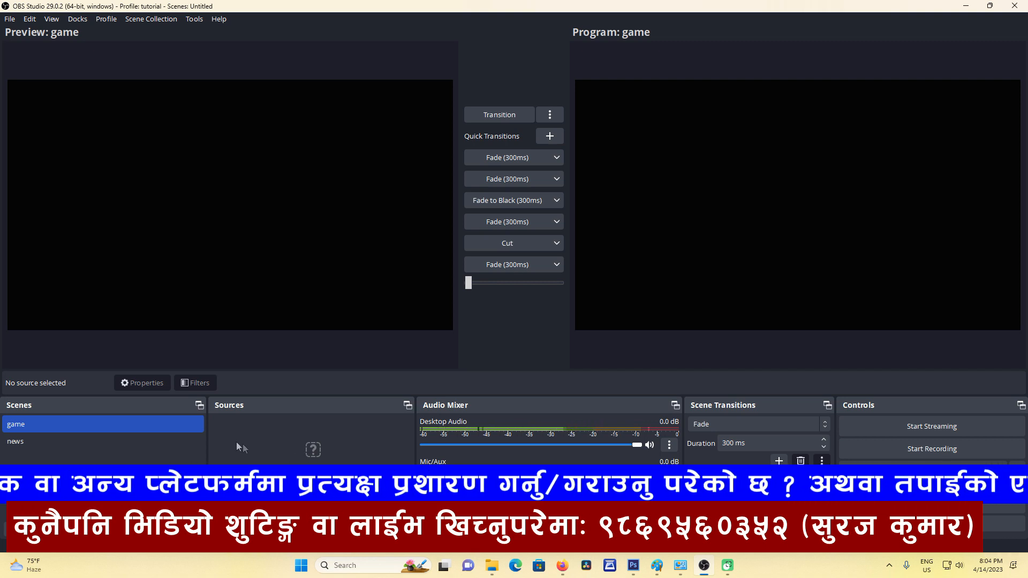
Step: Add a new image source named "logo" to the game scene using the 53-colorful-butterfly-png-image file from the Desktop
{"action": "left_click", "coordinate": [220, 530]}
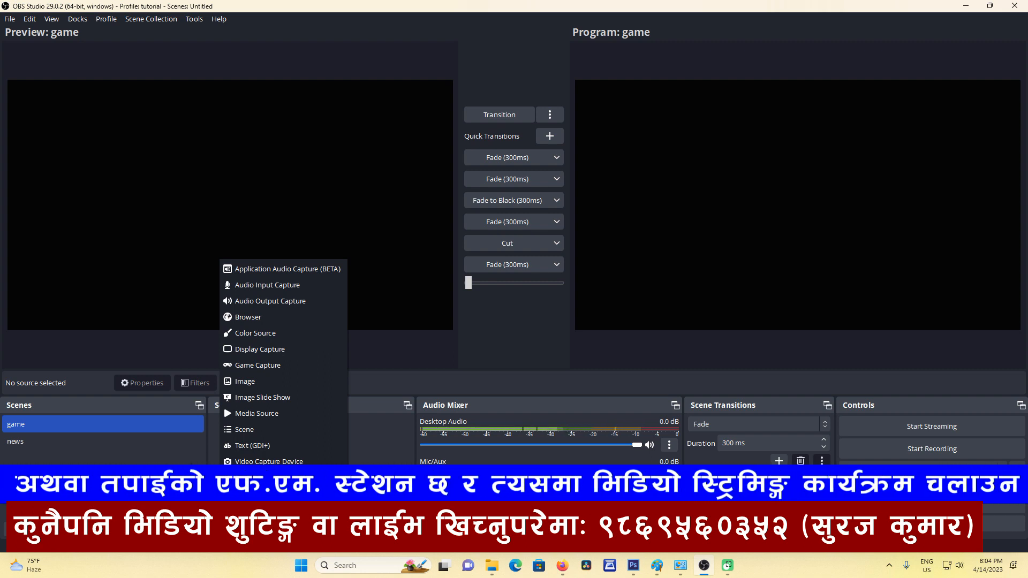
{"action": "left_click", "coordinate": [245, 382]}
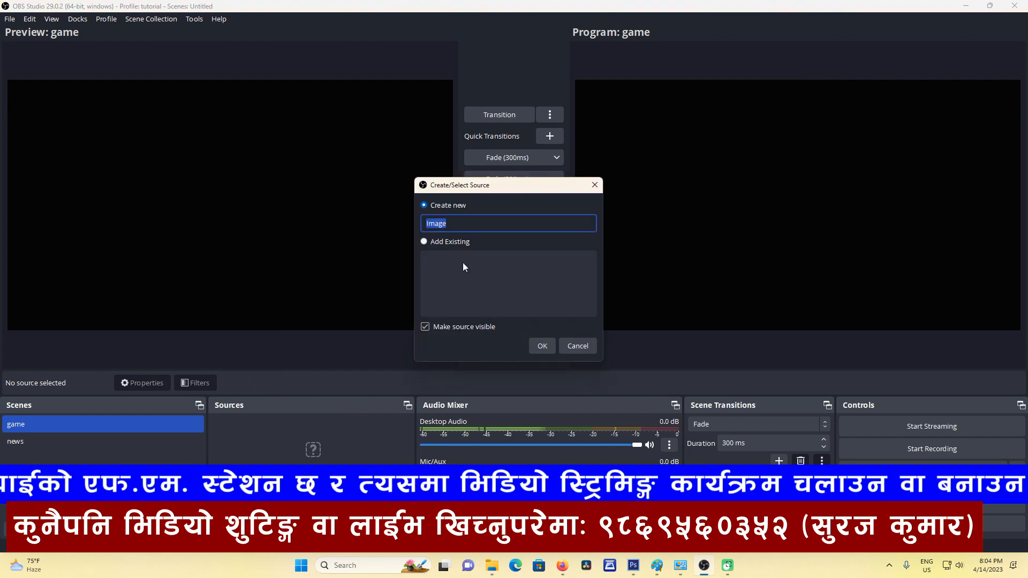
{"action": "type", "text": "logo"}
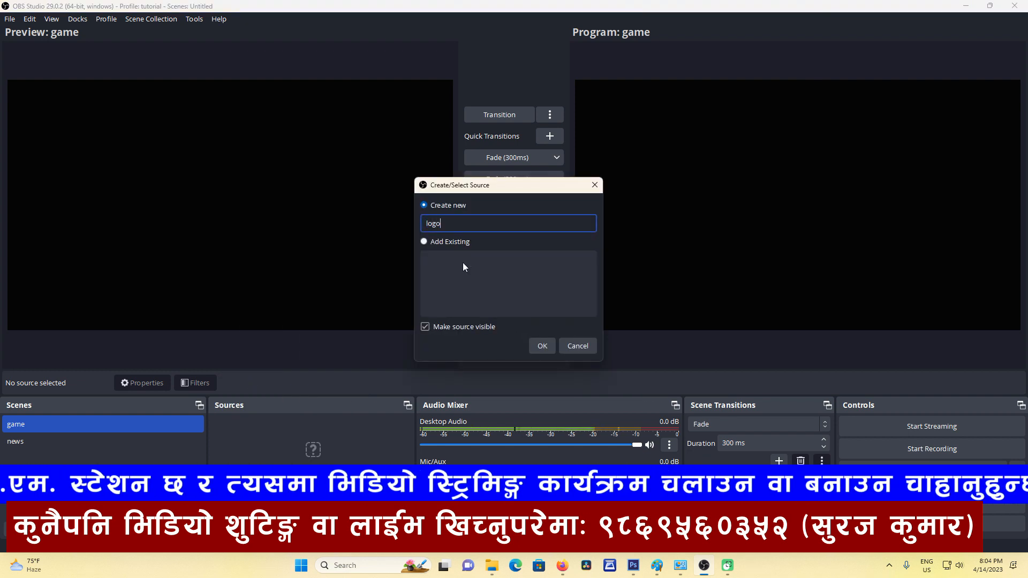
{"action": "left_click", "coordinate": [533, 345]}
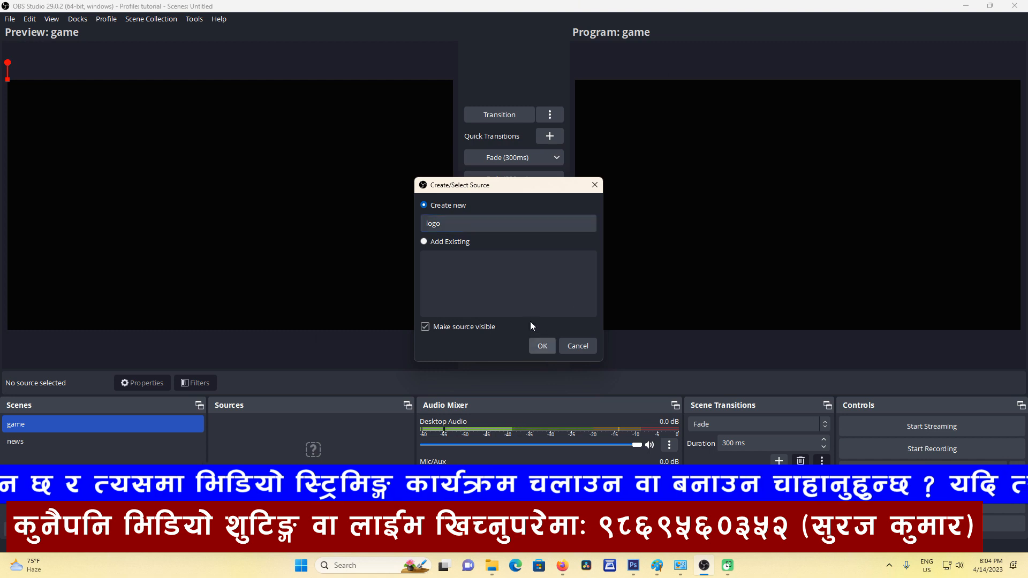
{"action": "left_click", "coordinate": [669, 284]}
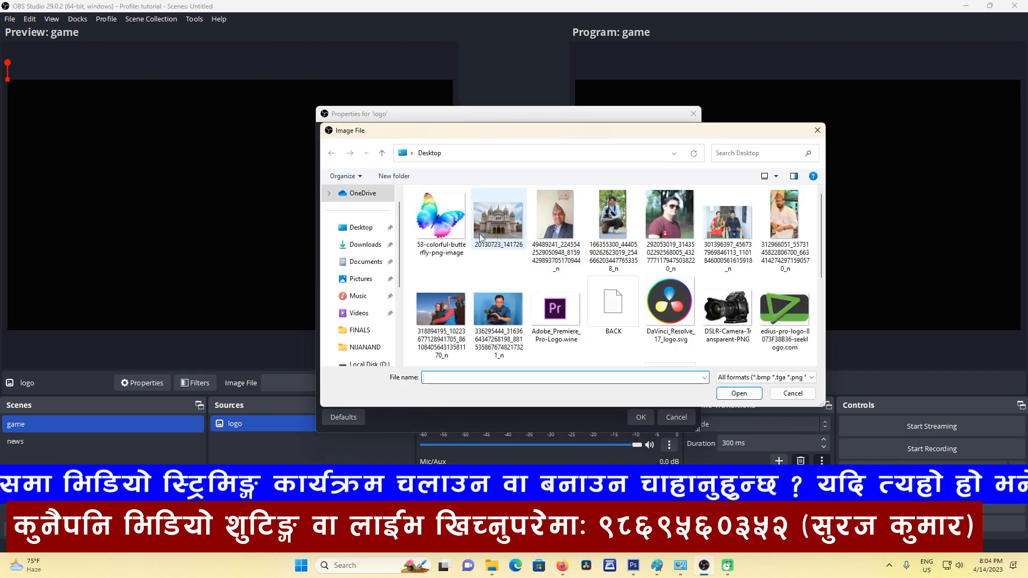
{"action": "double_click", "coordinate": [458, 222]}
{"action": "left_click", "coordinate": [641, 417]}
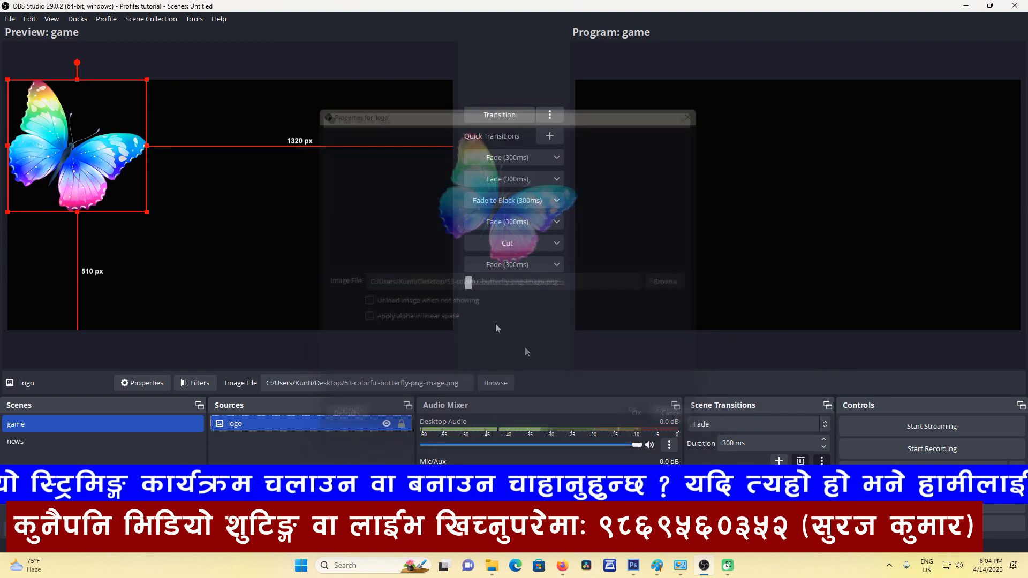
Step: Shrink the butterfly logo and move it into the upper-right corner of the preview canvas
{"action": "left_click_drag", "start_coordinate": [144, 81], "coordinate": [110, 169]}
{"action": "left_click_drag", "start_coordinate": [37, 188], "coordinate": [420, 106]}
{"action": "left_click", "coordinate": [343, 438]}
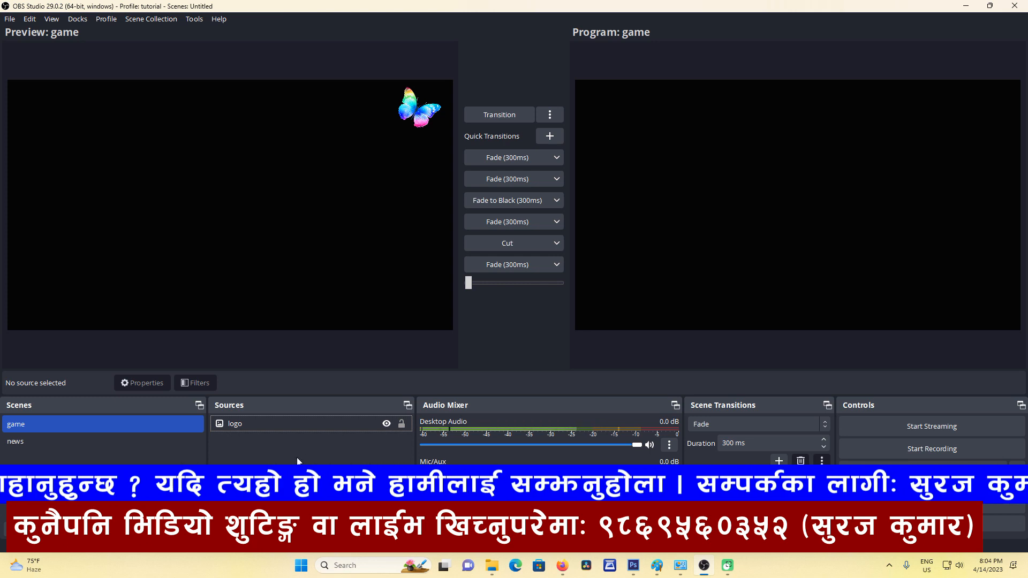
Step: Add a new Text (GDI+) source named "scrolling" to the game scene
{"action": "right_click", "coordinate": [276, 460]}
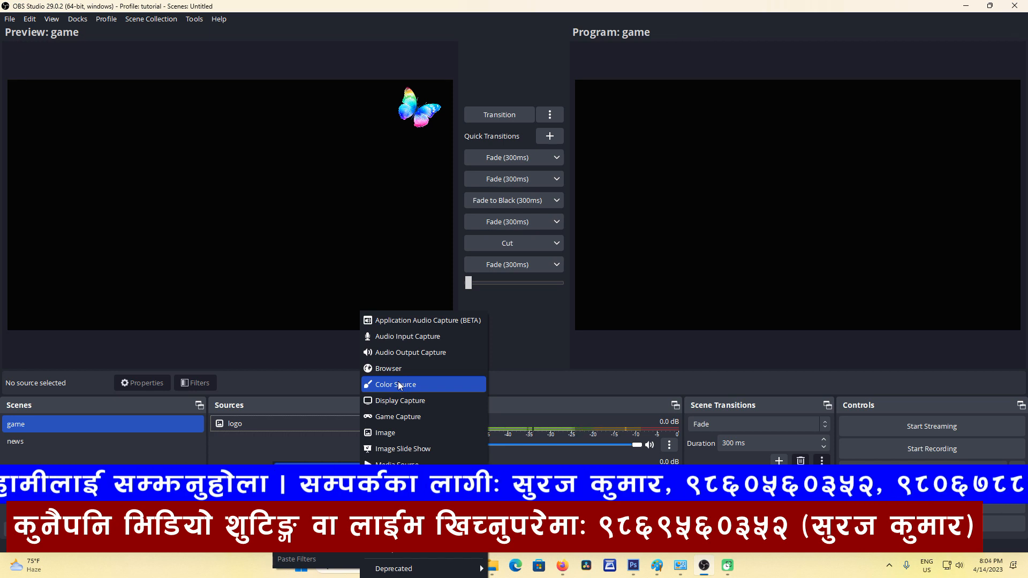
{"action": "left_click", "coordinate": [396, 497]}
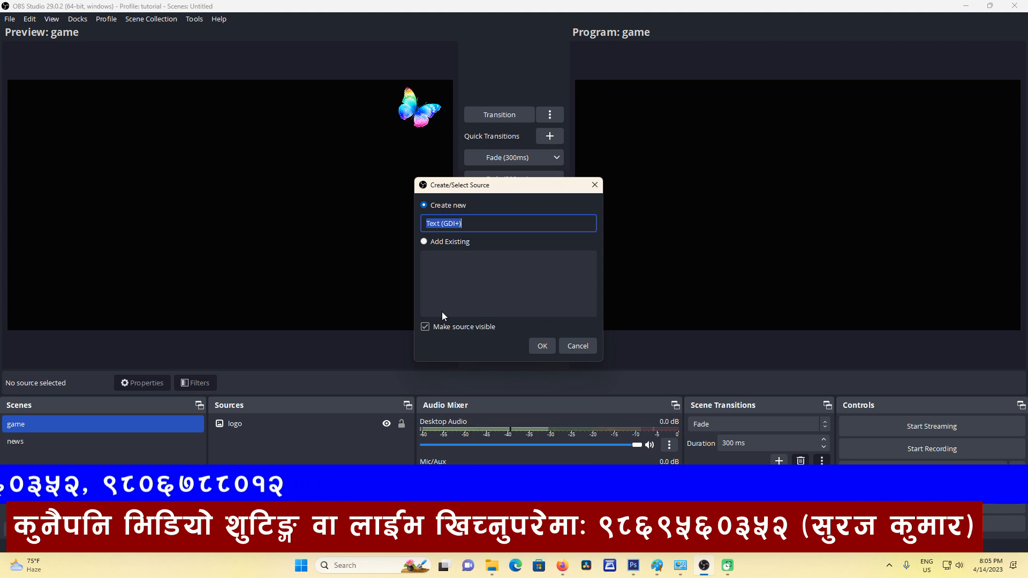
{"action": "type", "text": "scrolling"}
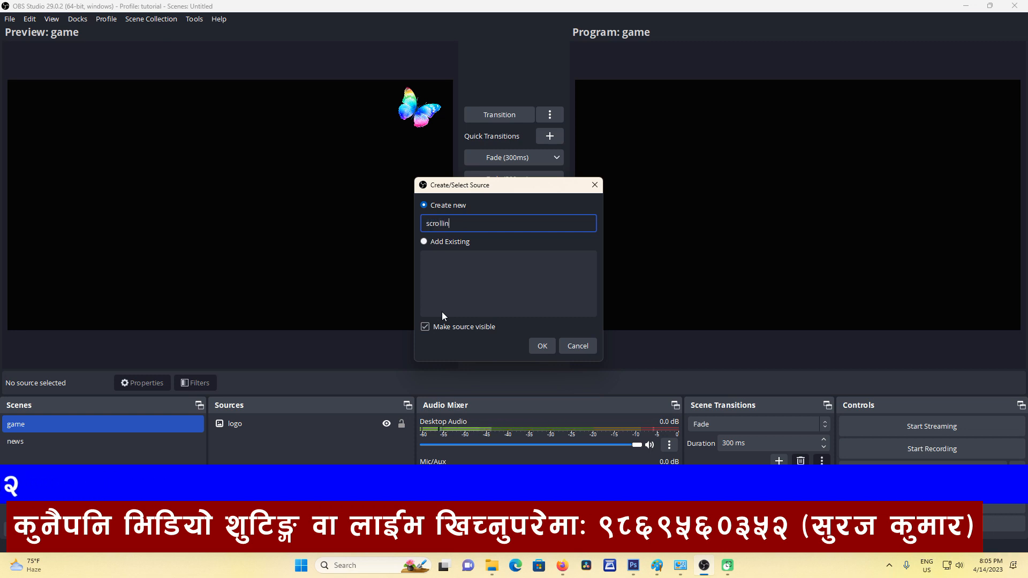
{"action": "left_click", "coordinate": [552, 347]}
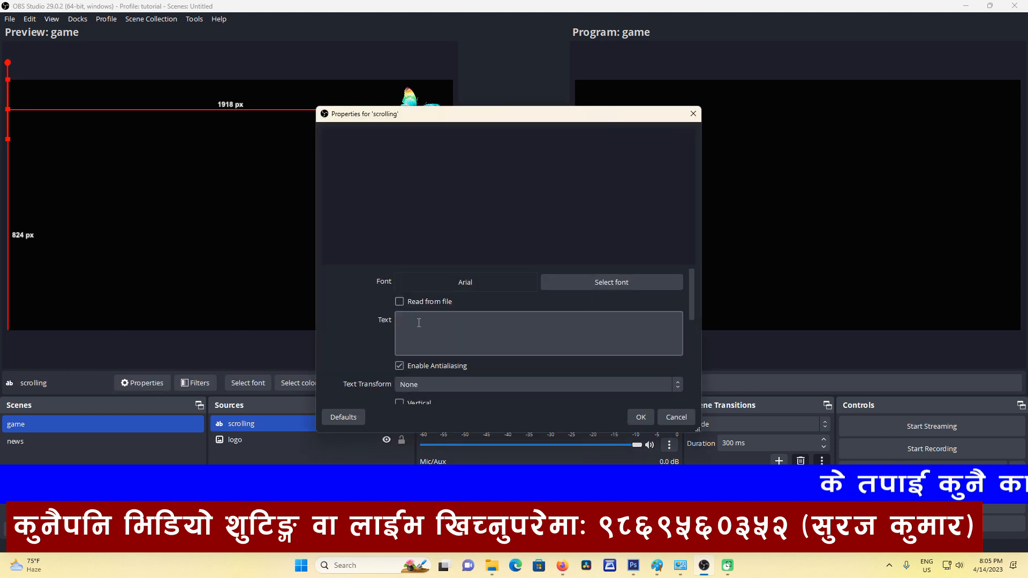
{"action": "left_click", "coordinate": [412, 321]}
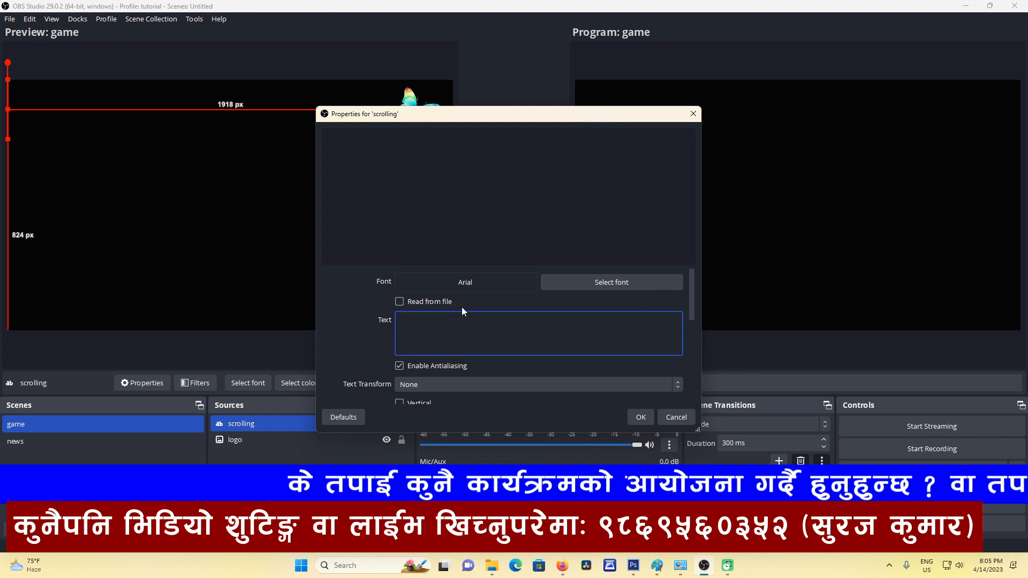
Step: In Notepad, write "Hello all of you guys, Happy New year 2080, We are going to start our second streaming, which is adding browser as a source."
{"action": "key", "text": "super+r"}
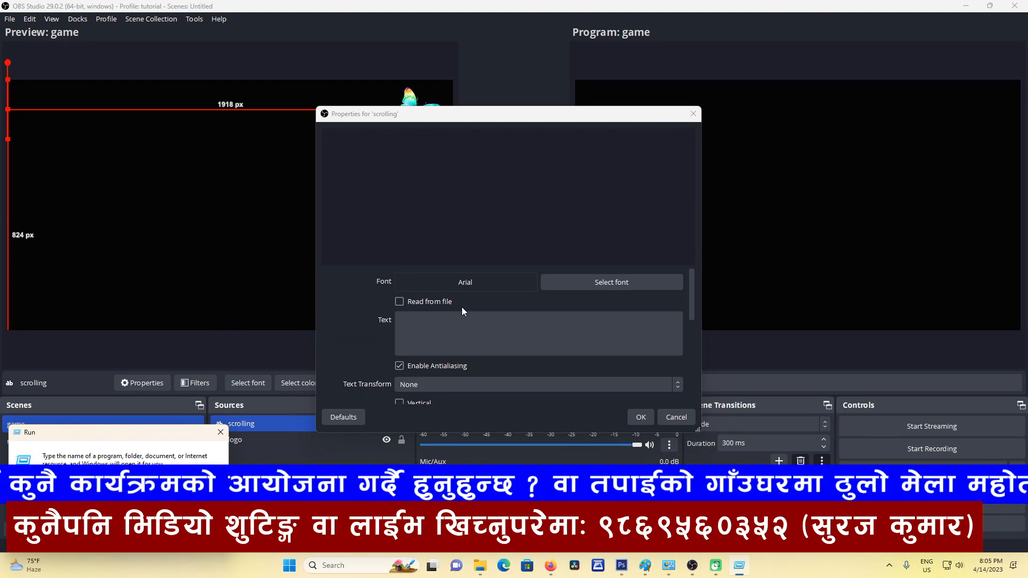
{"action": "key", "text": "Return"}
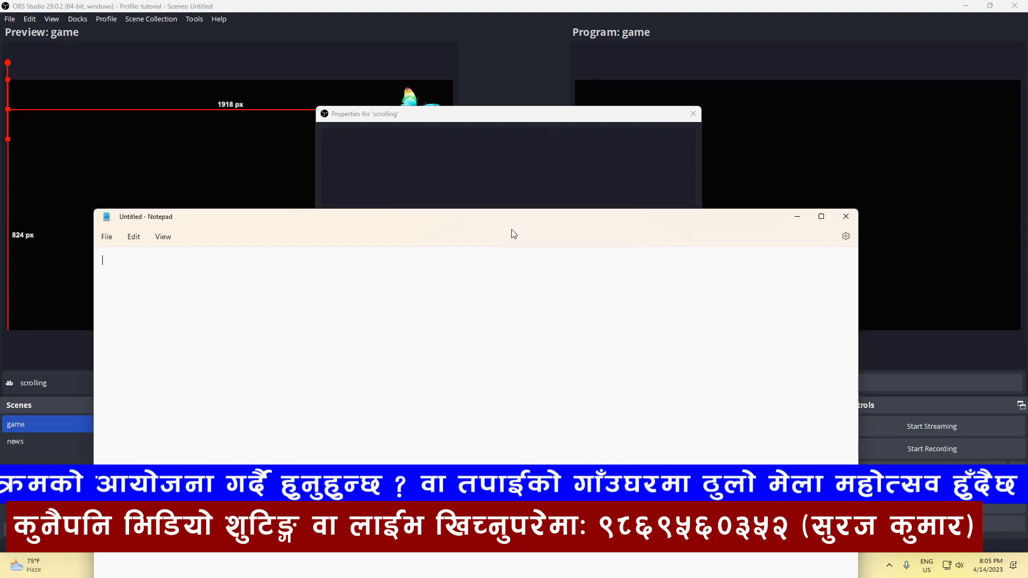
{"action": "left_click_drag", "start_coordinate": [632, 223], "coordinate": [688, 112]}
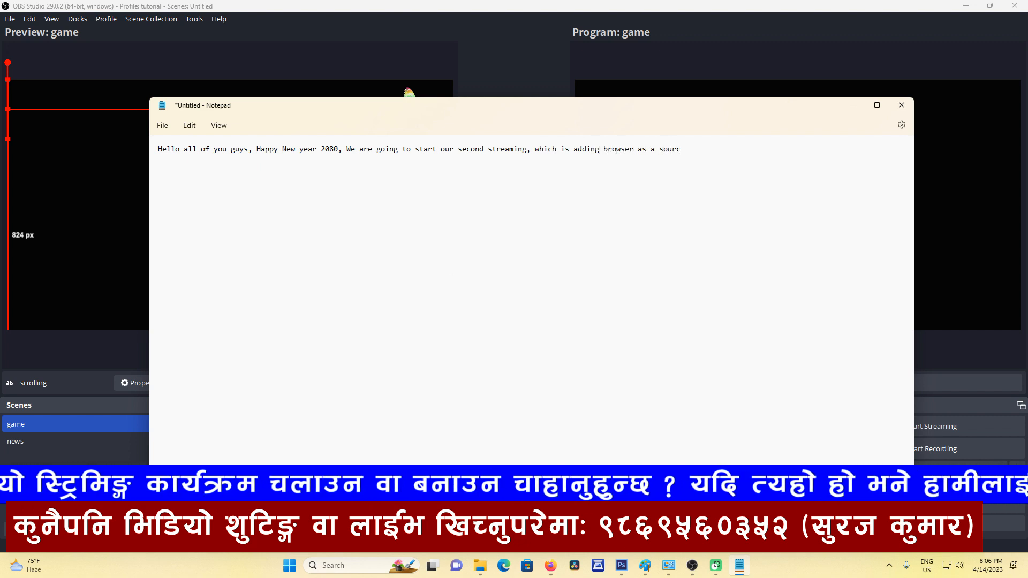
Step: Save the Notepad document as "Scrolling text" in the OBS folder on Local Disk (D:)
{"action": "left_click", "coordinate": [162, 125]}
{"action": "left_click", "coordinate": [193, 198]}
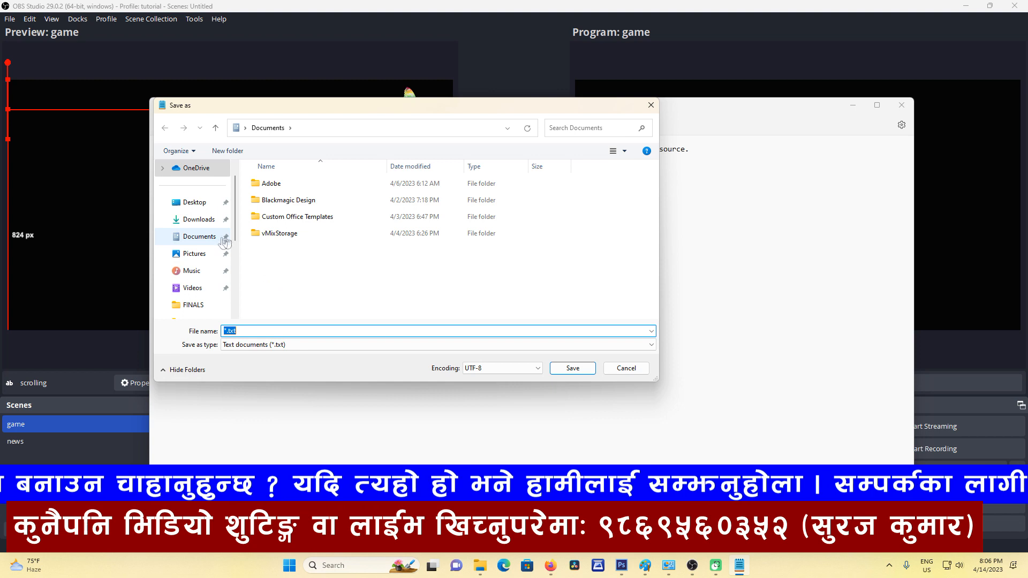
{"action": "scroll", "coordinate": [206, 273], "scroll_direction": "down", "scroll_amount": 2}
{"action": "left_click", "coordinate": [203, 263]}
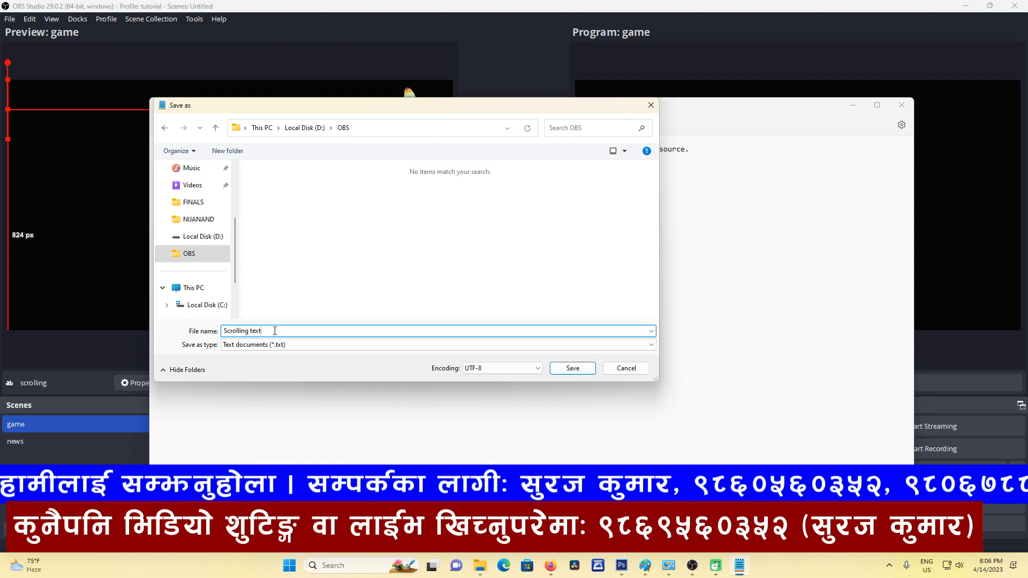
{"action": "left_click", "coordinate": [590, 370]}
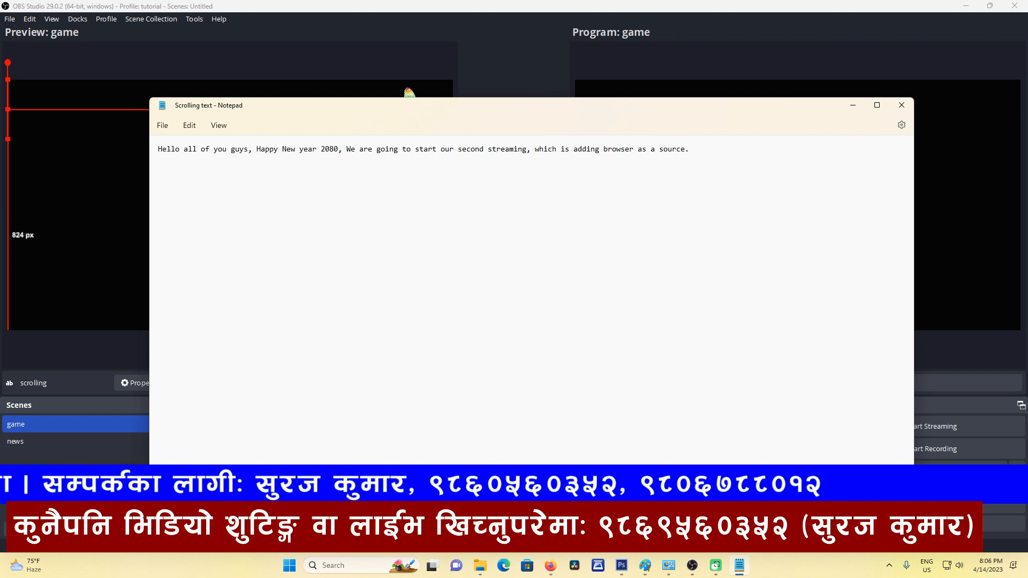
Step: Switch back to OBS Studio and make the scrolling source read its text from the file D:/OBS/Scrolling text.txt
{"action": "left_click", "coordinate": [664, 509]}
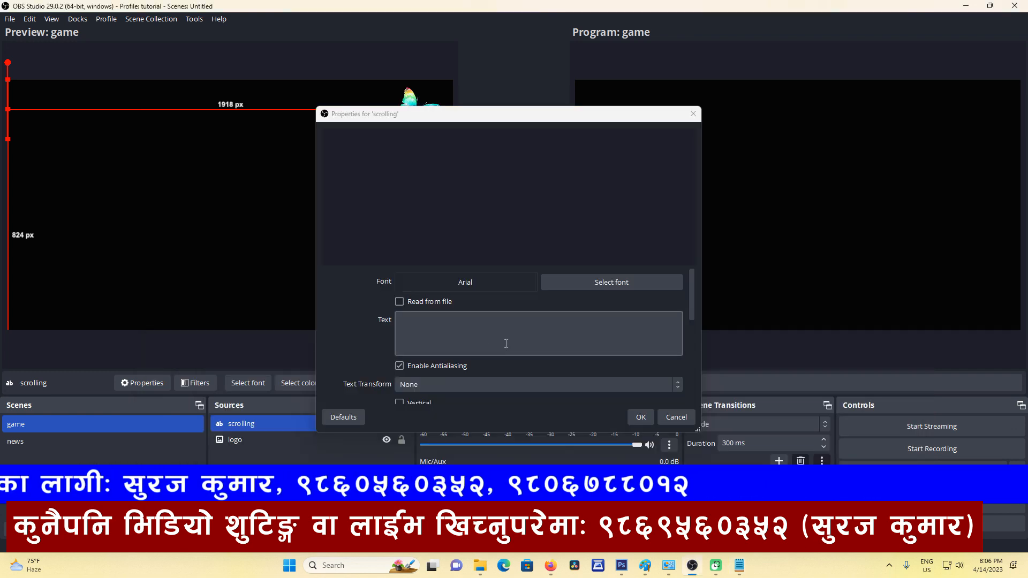
{"action": "left_click", "coordinate": [399, 302]}
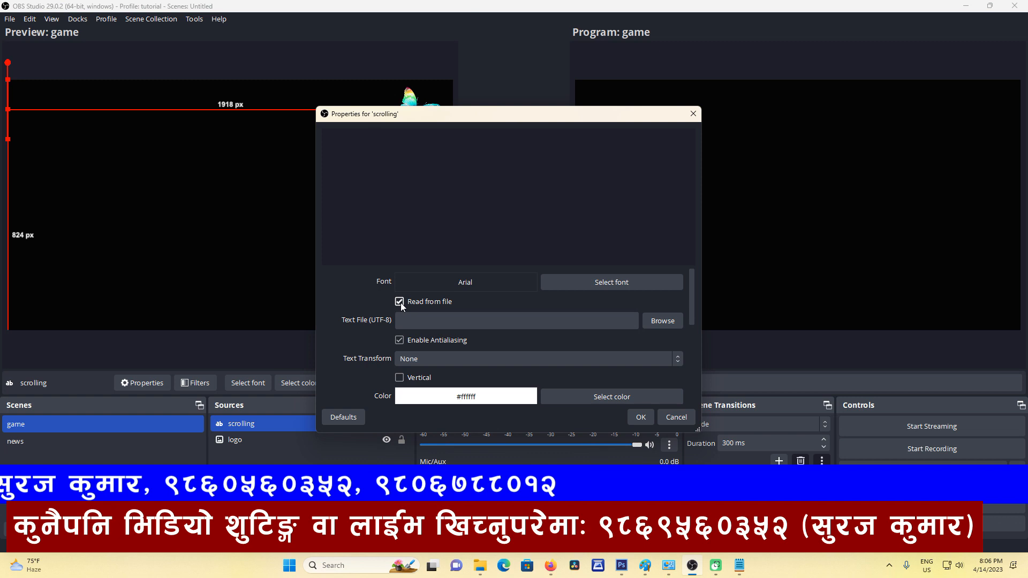
{"action": "left_click", "coordinate": [658, 321]}
{"action": "scroll", "coordinate": [343, 321], "scroll_direction": "down", "scroll_amount": 3}
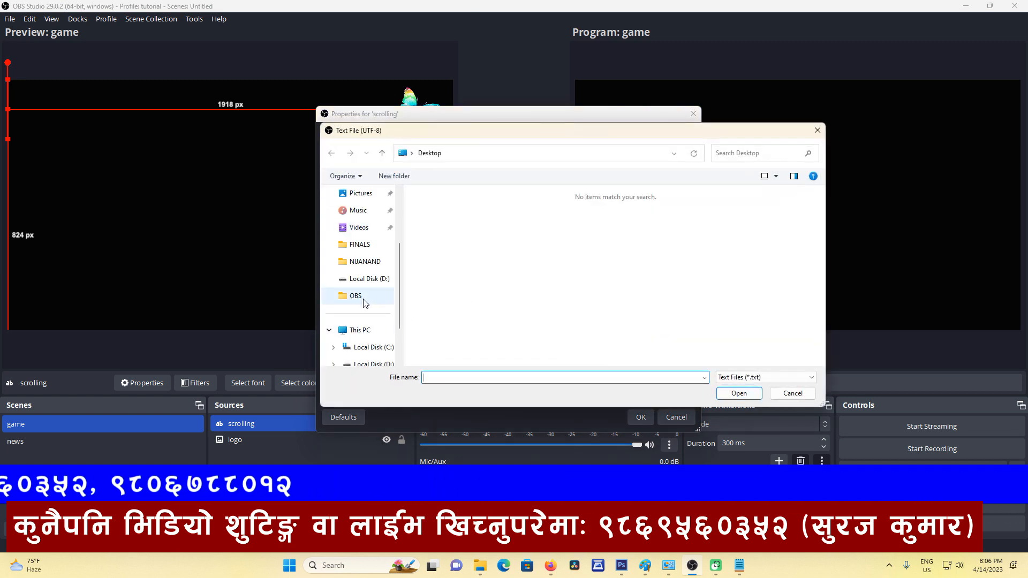
{"action": "left_click", "coordinate": [356, 296]}
{"action": "double_click", "coordinate": [448, 230]}
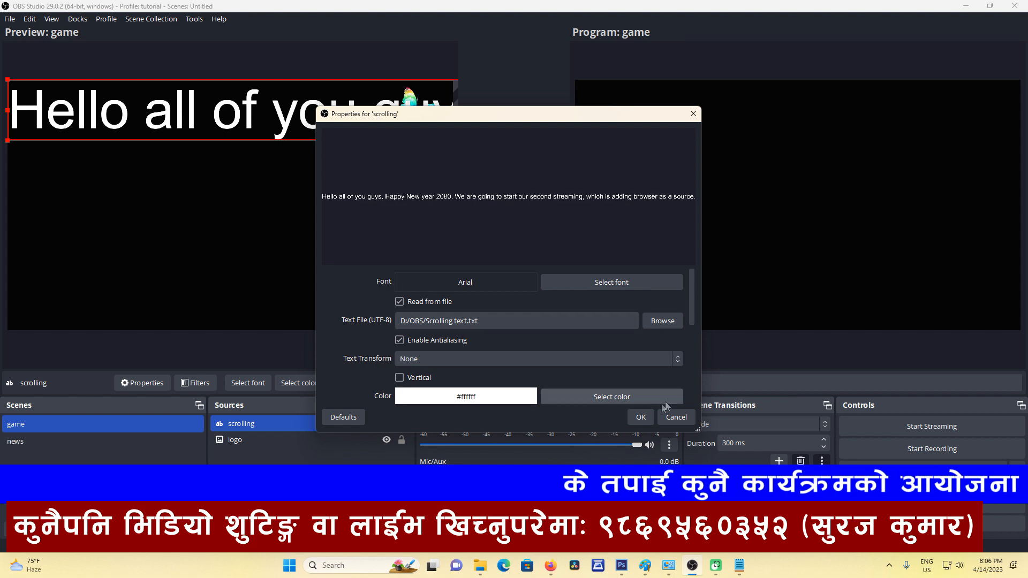
{"action": "left_click", "coordinate": [641, 415]}
Step: Move the scrolling text to the lower edge of the preview canvas and shrink it to a thin line
{"action": "left_click_drag", "start_coordinate": [78, 109], "coordinate": [48, 294]}
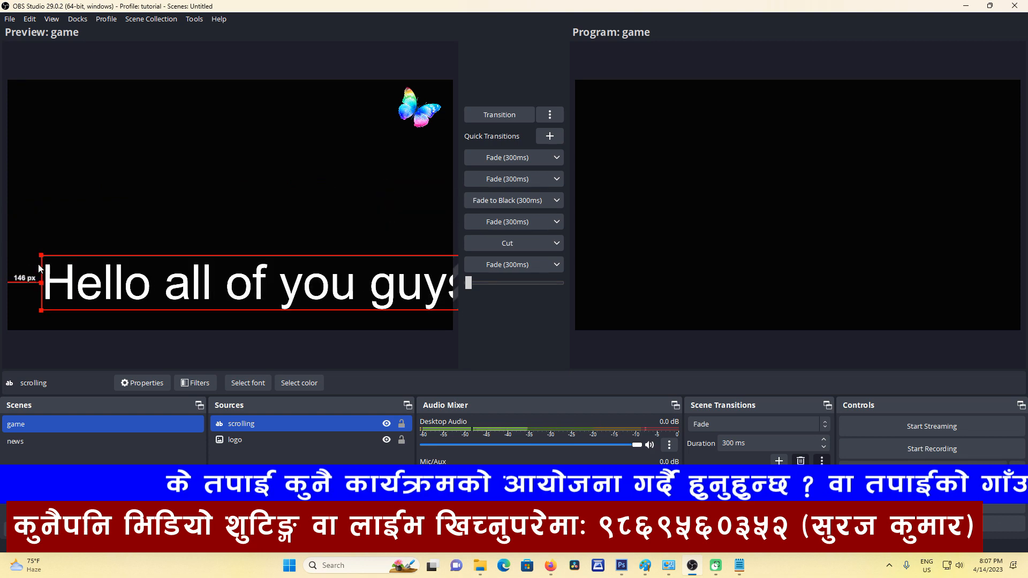
{"action": "left_click_drag", "start_coordinate": [40, 256], "coordinate": [59, 311]}
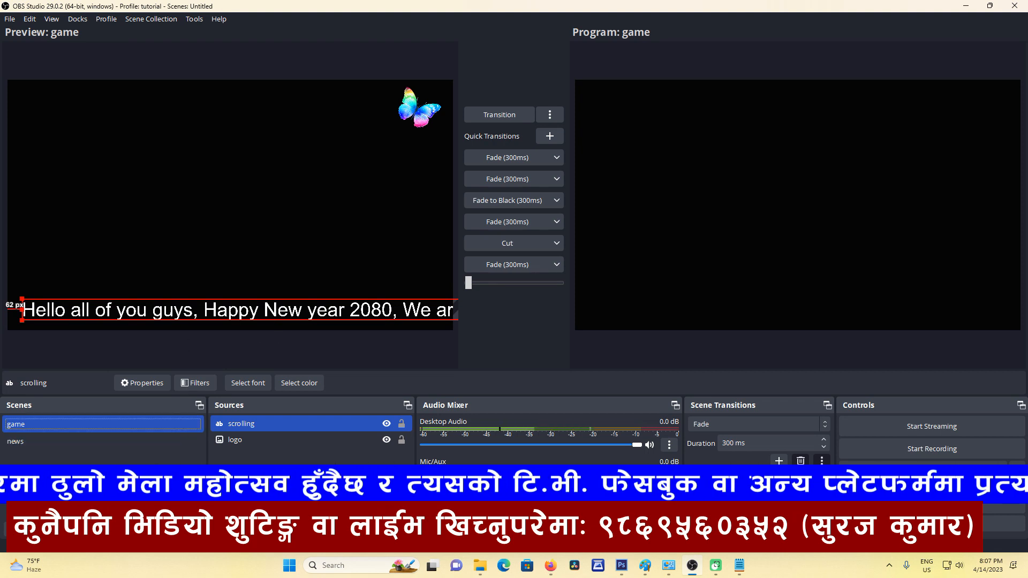
Step: Add a new Color Source named "backdrop" to the game scene
{"action": "right_click", "coordinate": [247, 453]}
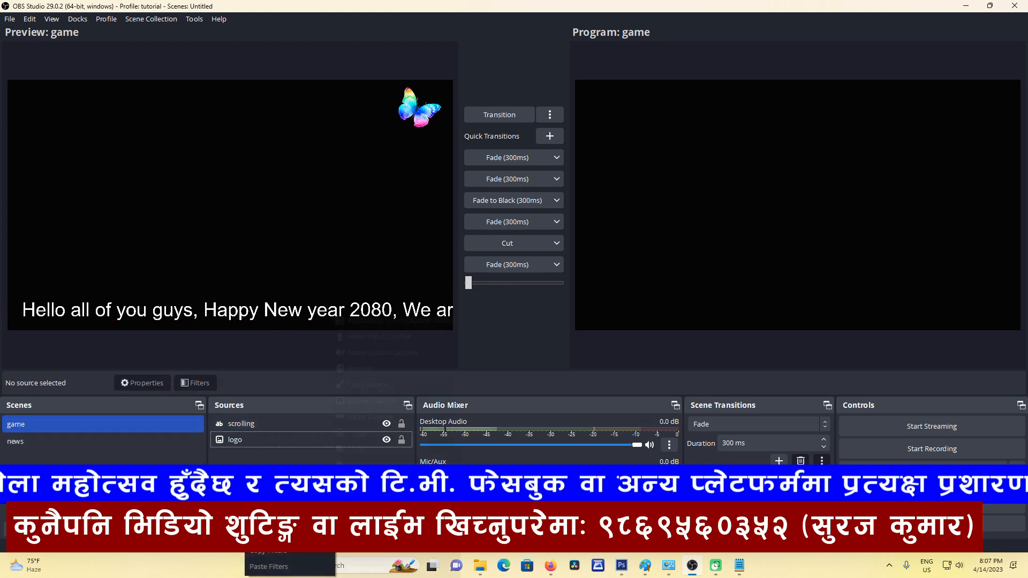
{"action": "mouse_move", "coordinate": [268, 461]}
{"action": "left_click", "coordinate": [381, 389]}
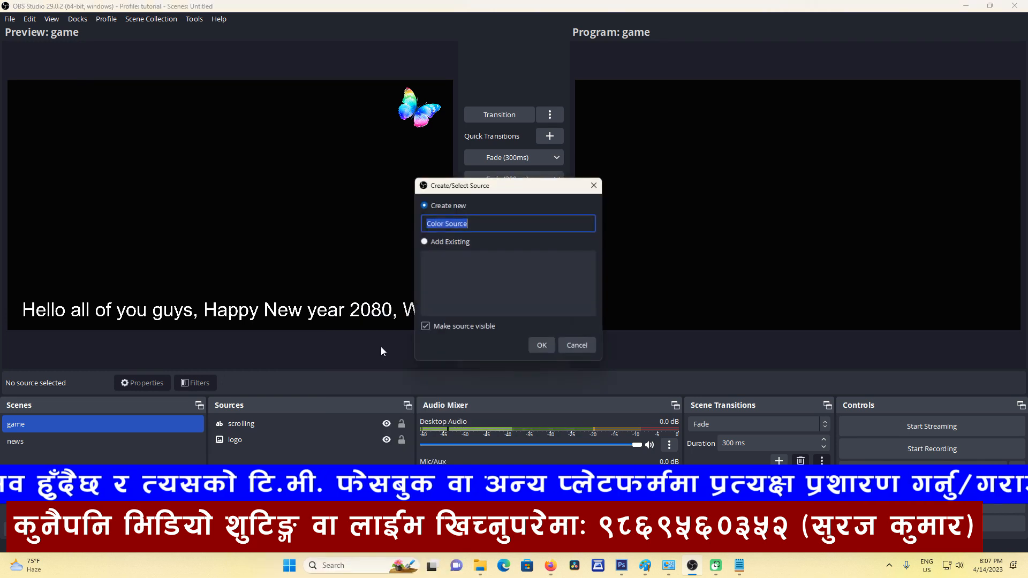
{"action": "type", "text": "bac"}
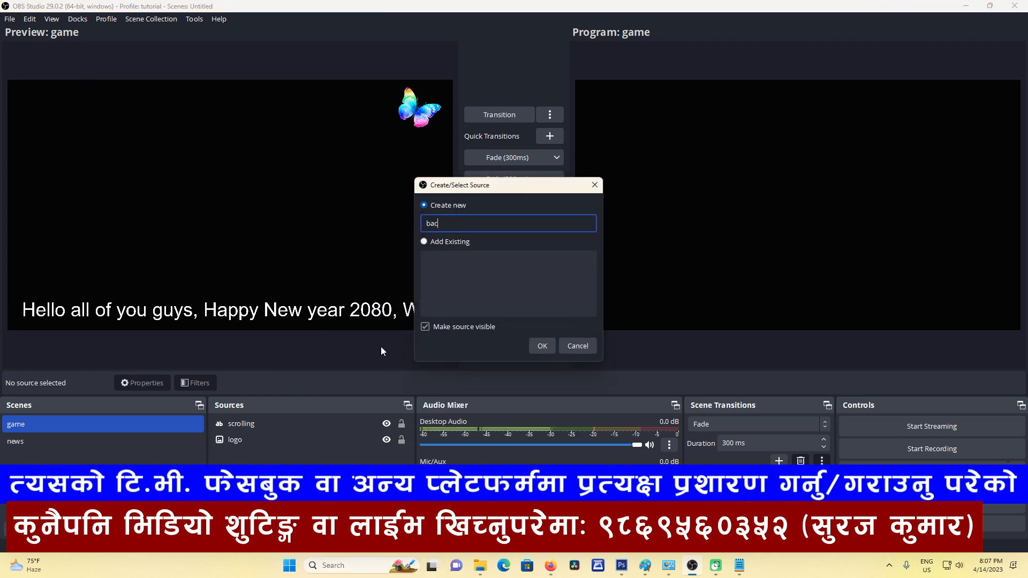
{"action": "type", "text": "kdrpop"}
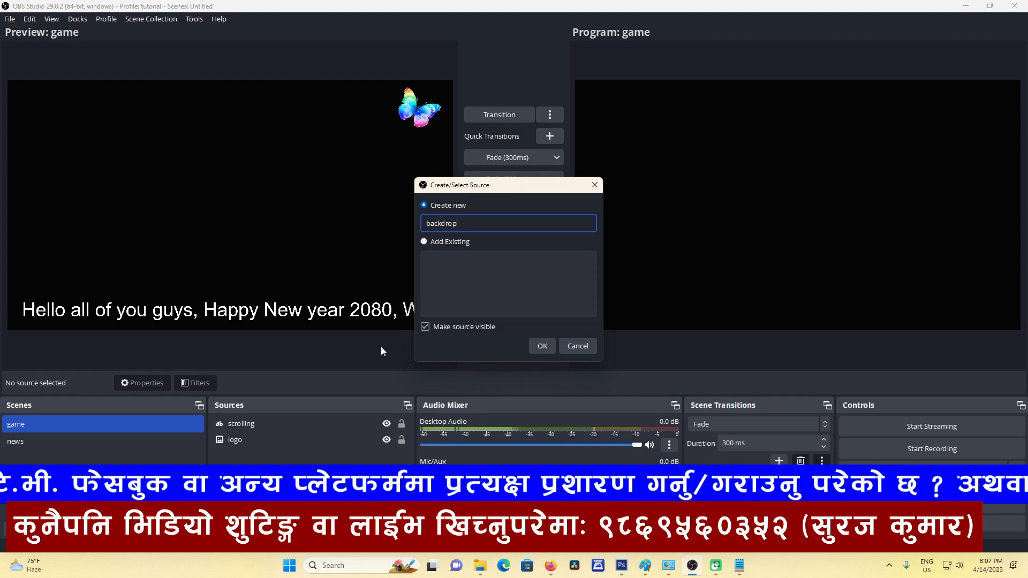
{"action": "left_click", "coordinate": [543, 346]}
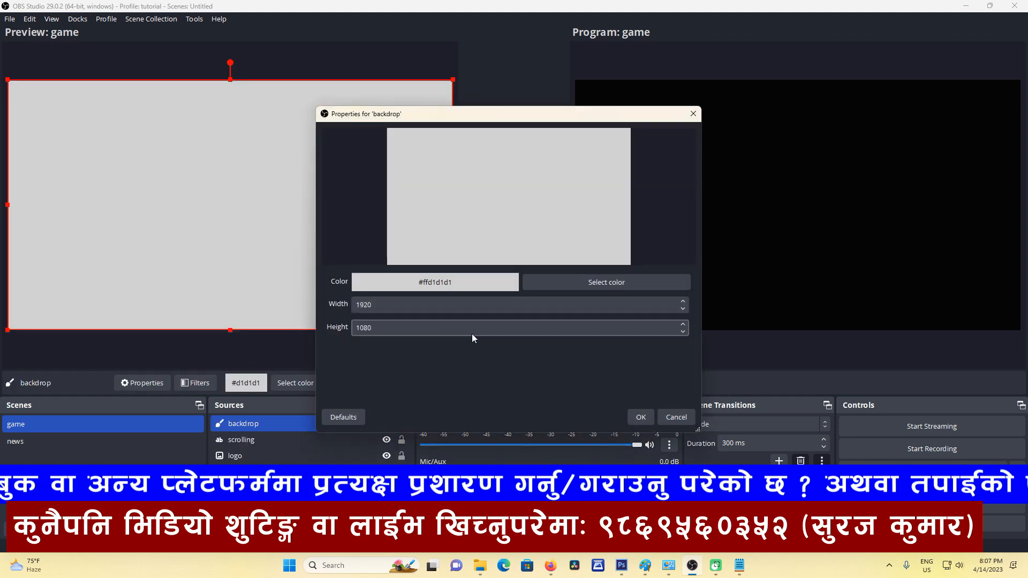
Step: Set the backdrop source's height to 120
{"action": "double_click", "coordinate": [394, 331]}
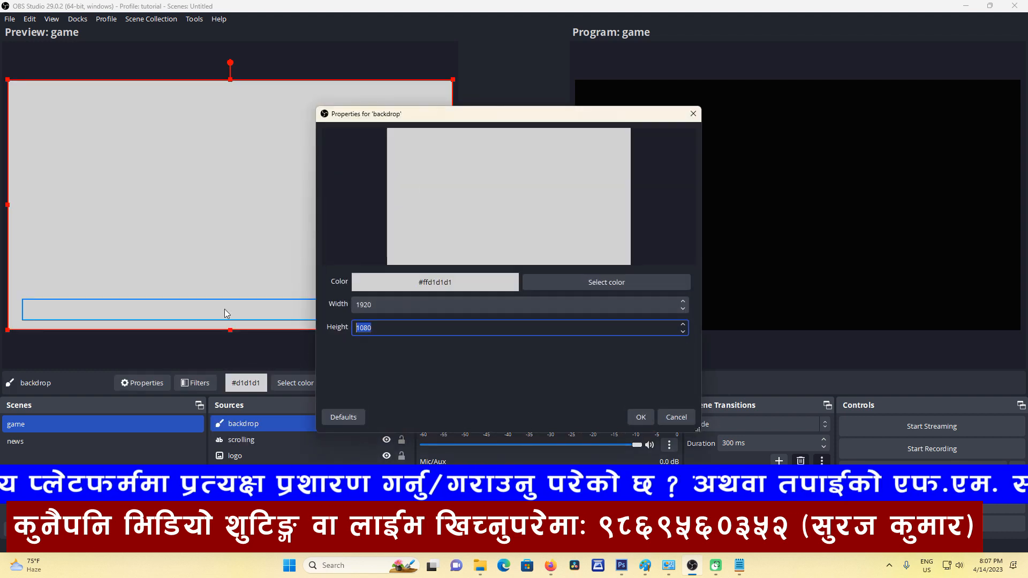
{"action": "type", "text": "20"}
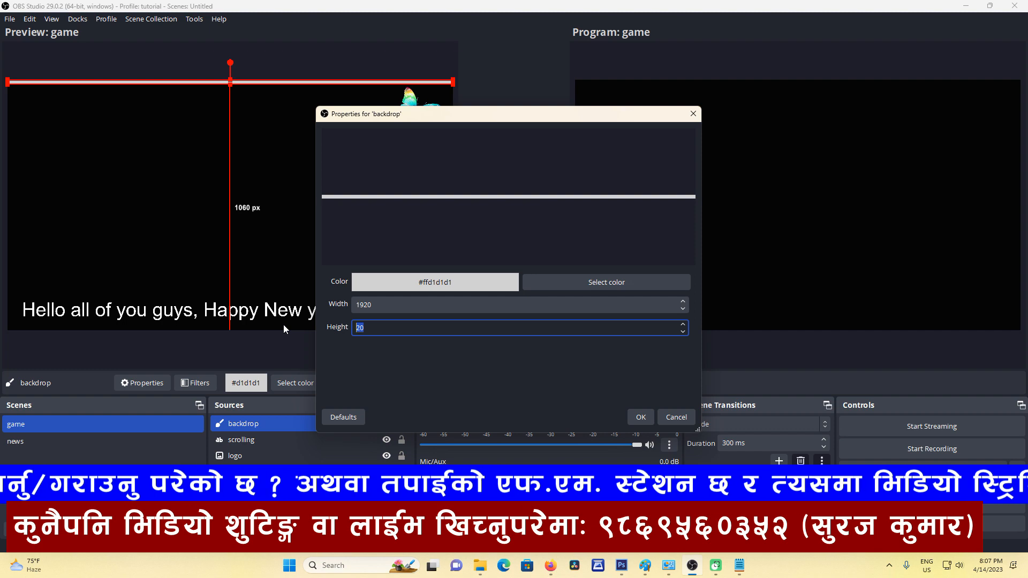
{"action": "type", "text": "50"}
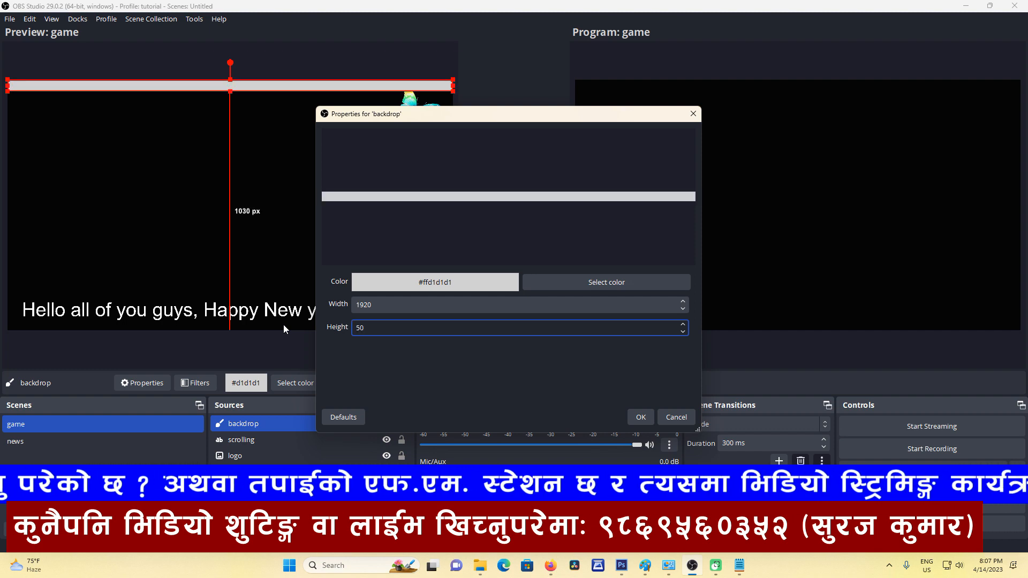
{"action": "key", "text": "BackSpace"}
{"action": "key", "text": "BackSpace"}
{"action": "type", "text": "12"}
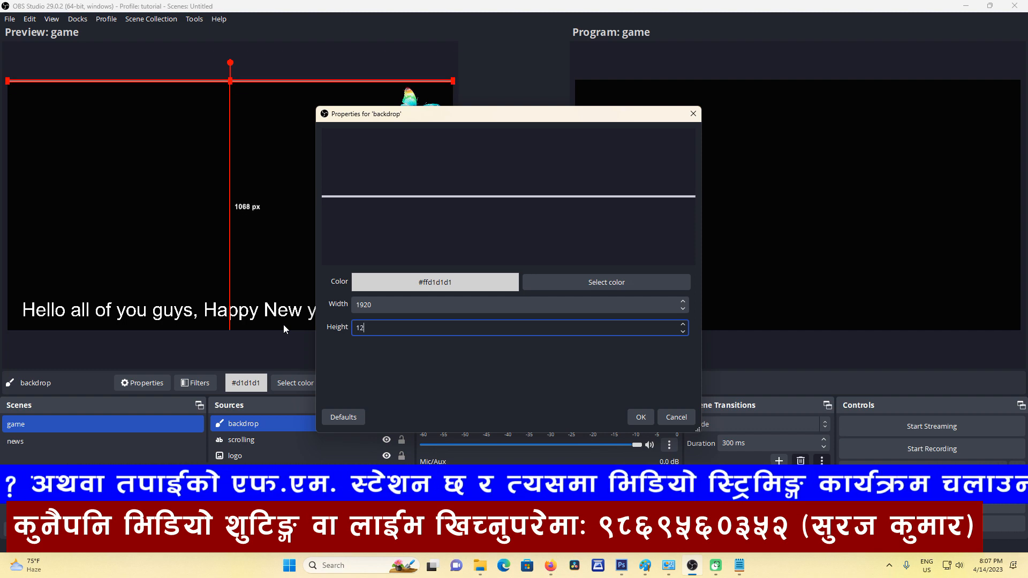
{"action": "type", "text": "0"}
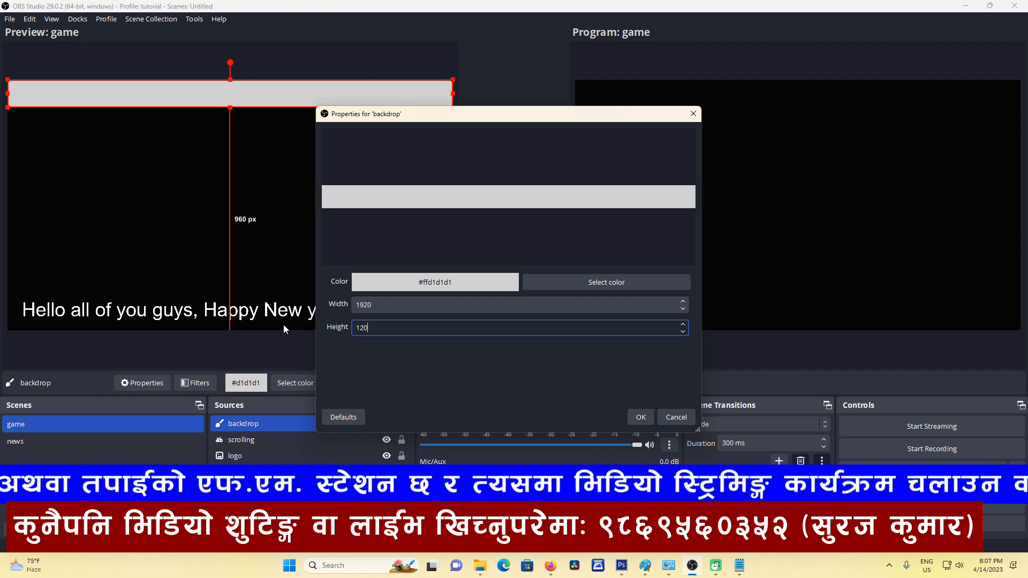
Step: Change the backdrop's color to the basic purple #55007f and apply its properties
{"action": "left_click", "coordinate": [609, 290]}
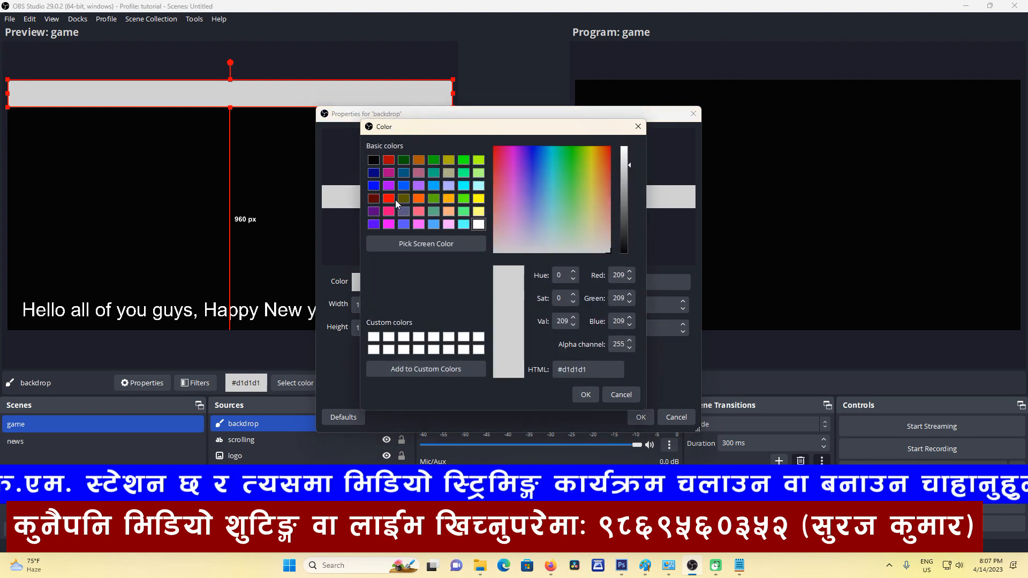
{"action": "left_click", "coordinate": [374, 211]}
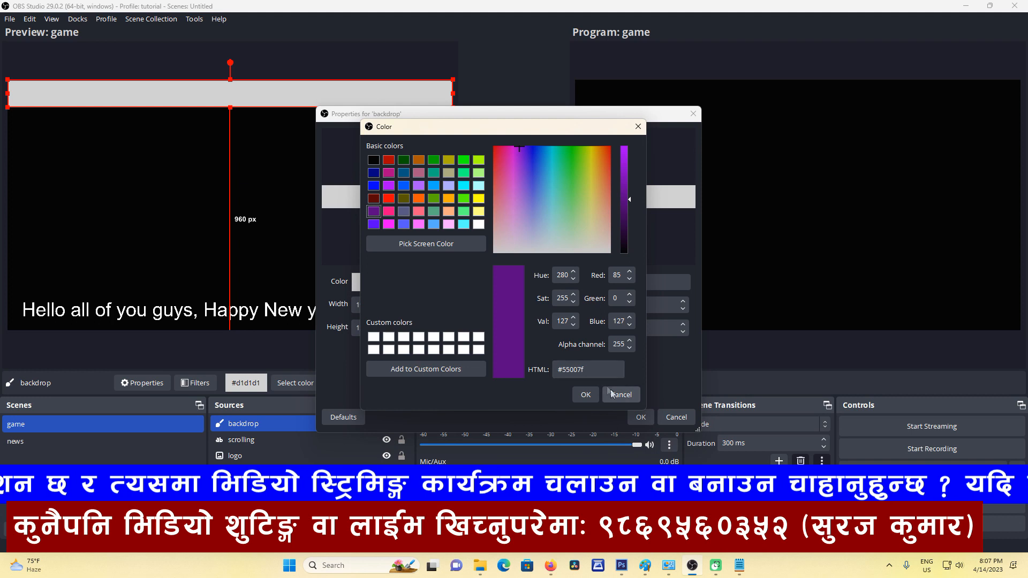
{"action": "left_click", "coordinate": [586, 394]}
{"action": "left_click", "coordinate": [642, 418]}
Step: Move the backdrop strip to the bottom edge of the canvas and place the scrolling source above it in the source order
{"action": "left_click_drag", "start_coordinate": [287, 94], "coordinate": [293, 322]}
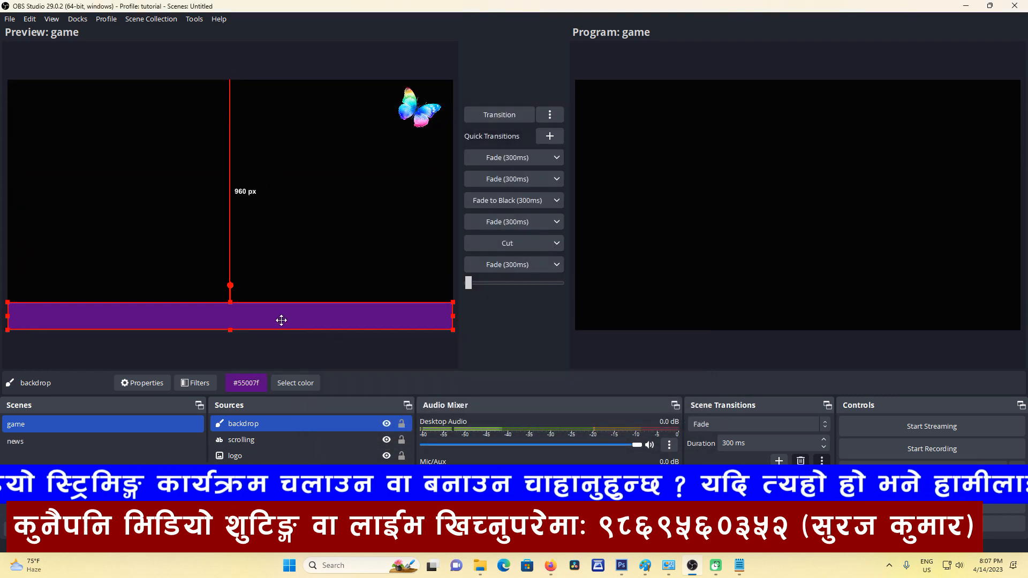
{"action": "left_click_drag", "start_coordinate": [261, 440], "coordinate": [263, 422]}
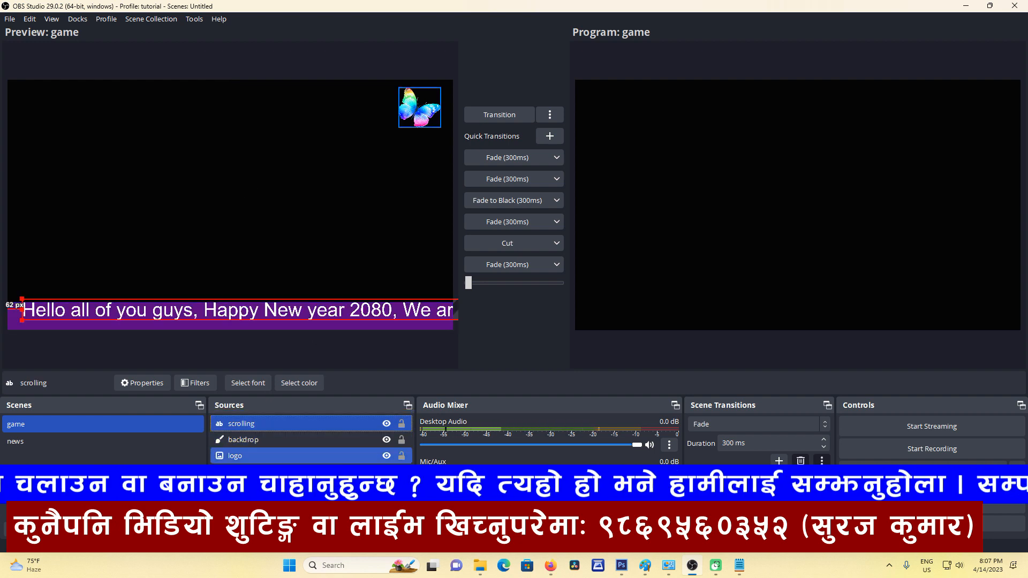